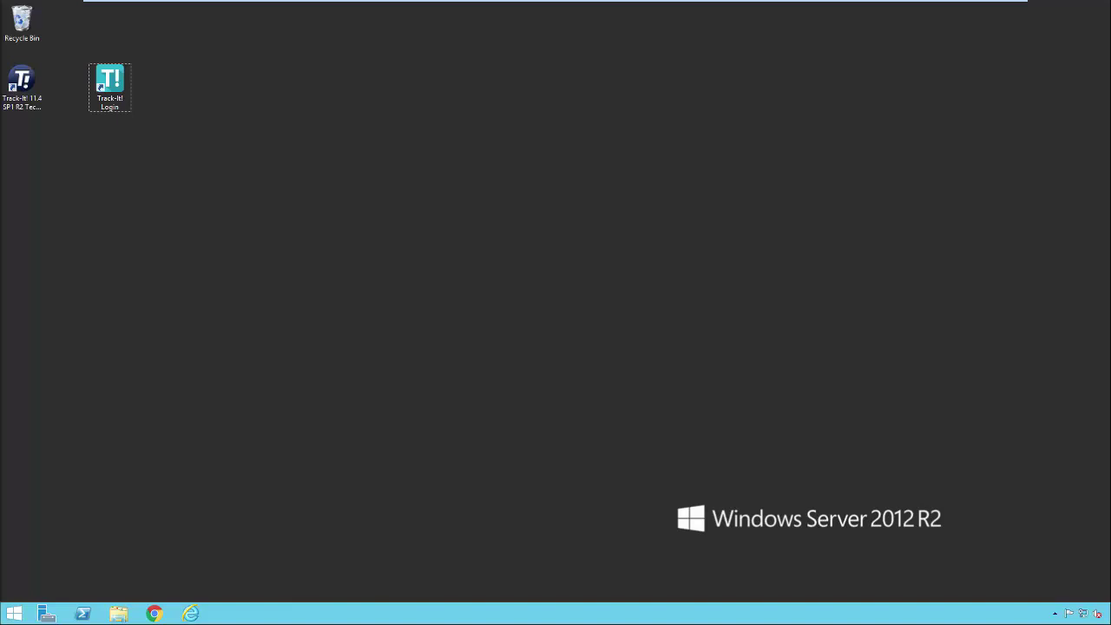
Sign in to Track-It! as ADMINISTRATOR under the SYSTEM ADMINISTRATION group.
{"action": "double_click", "coordinate": [114, 90]}
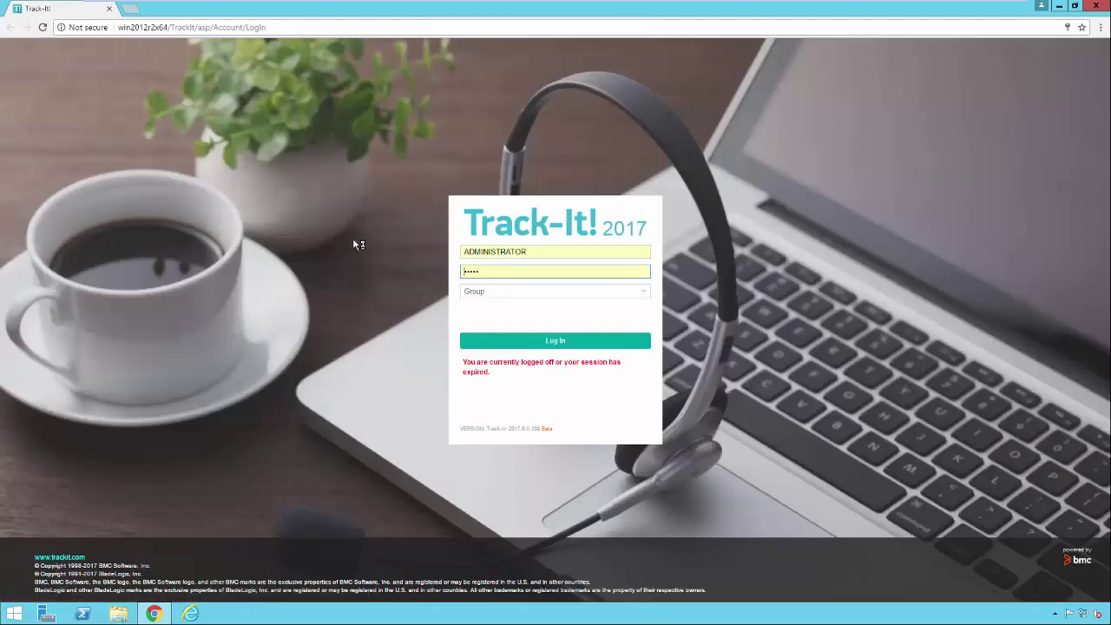
{"action": "left_click", "coordinate": [515, 292]}
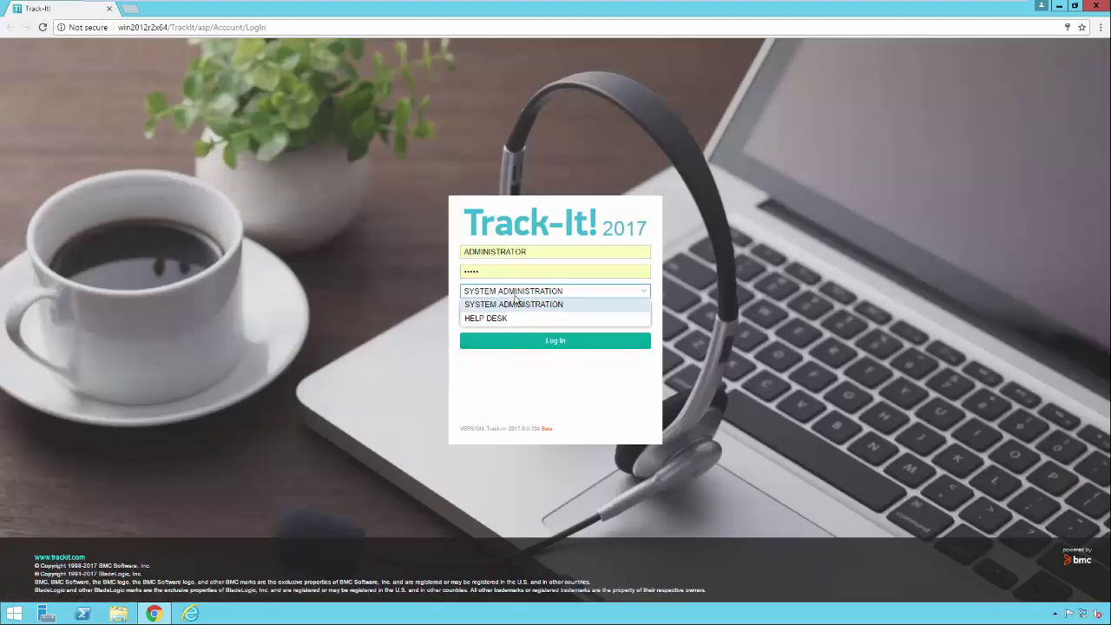
{"action": "left_click", "coordinate": [542, 341]}
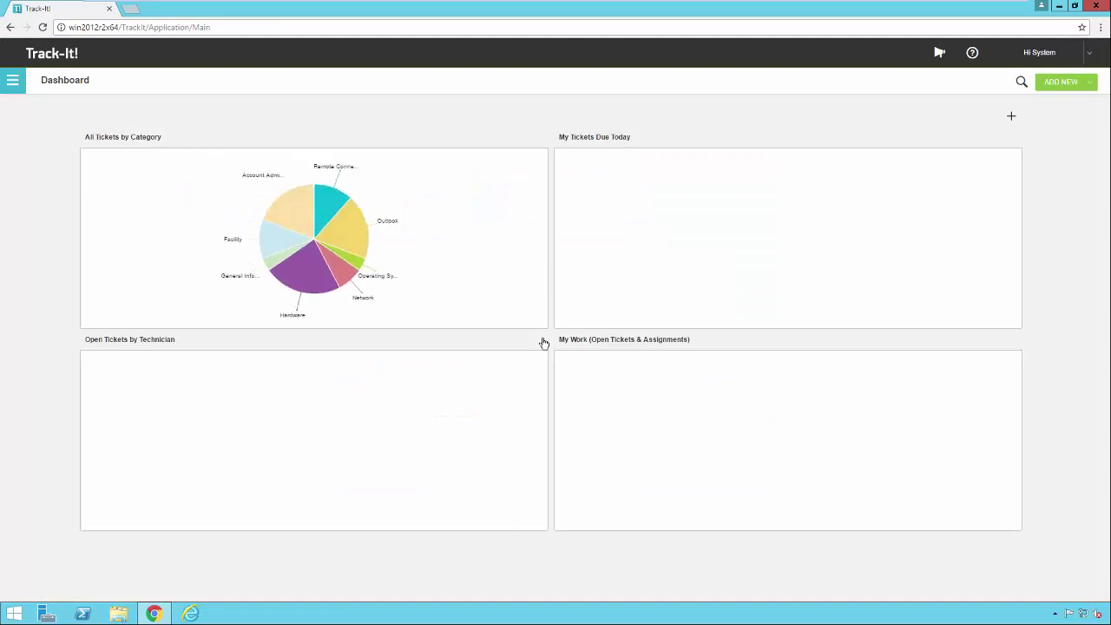
Under Configuration > User Authentication, enable Windows Authentication for Help Desk and Self Service, then save.
{"action": "left_click", "coordinate": [13, 81]}
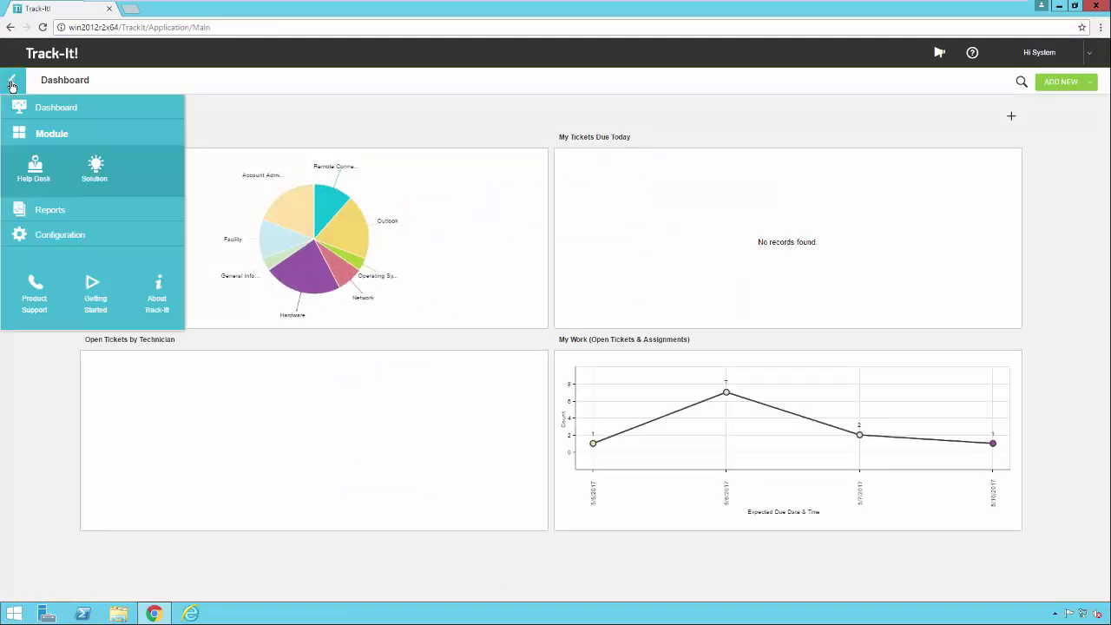
{"action": "left_click", "coordinate": [58, 238]}
{"action": "left_click", "coordinate": [450, 262]}
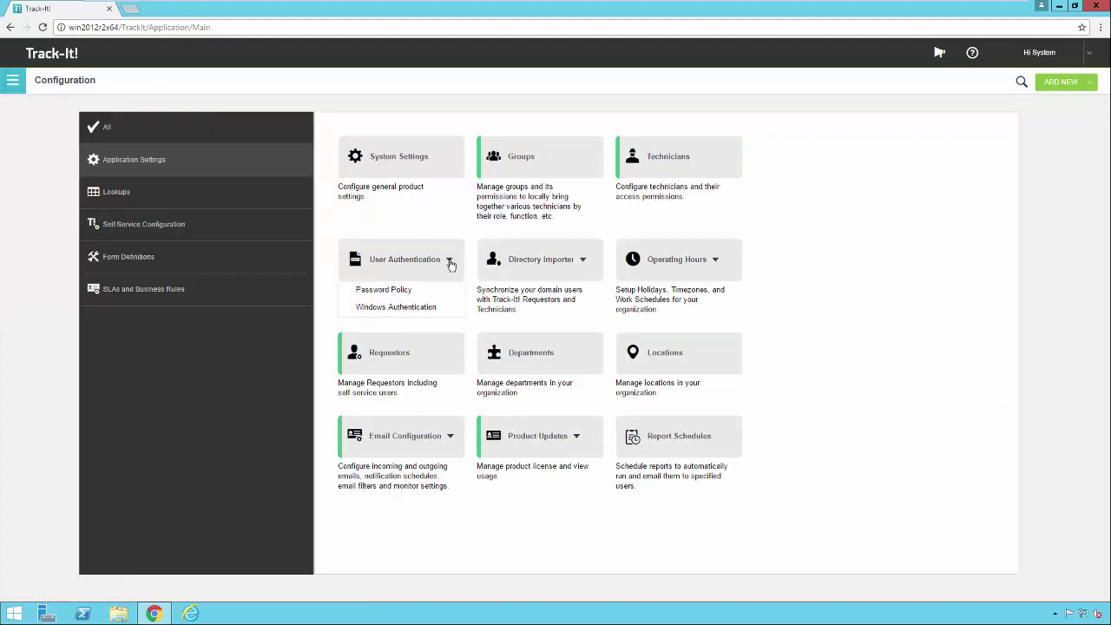
{"action": "left_click", "coordinate": [396, 309]}
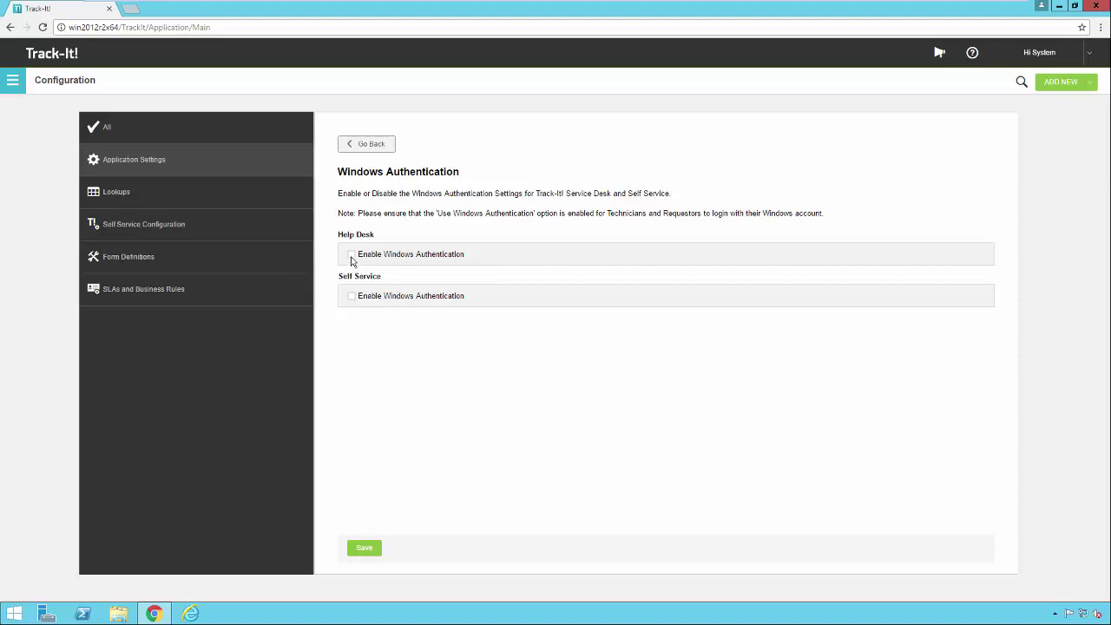
{"action": "left_click", "coordinate": [351, 259]}
{"action": "left_click", "coordinate": [351, 297]}
{"action": "left_click", "coordinate": [365, 547]}
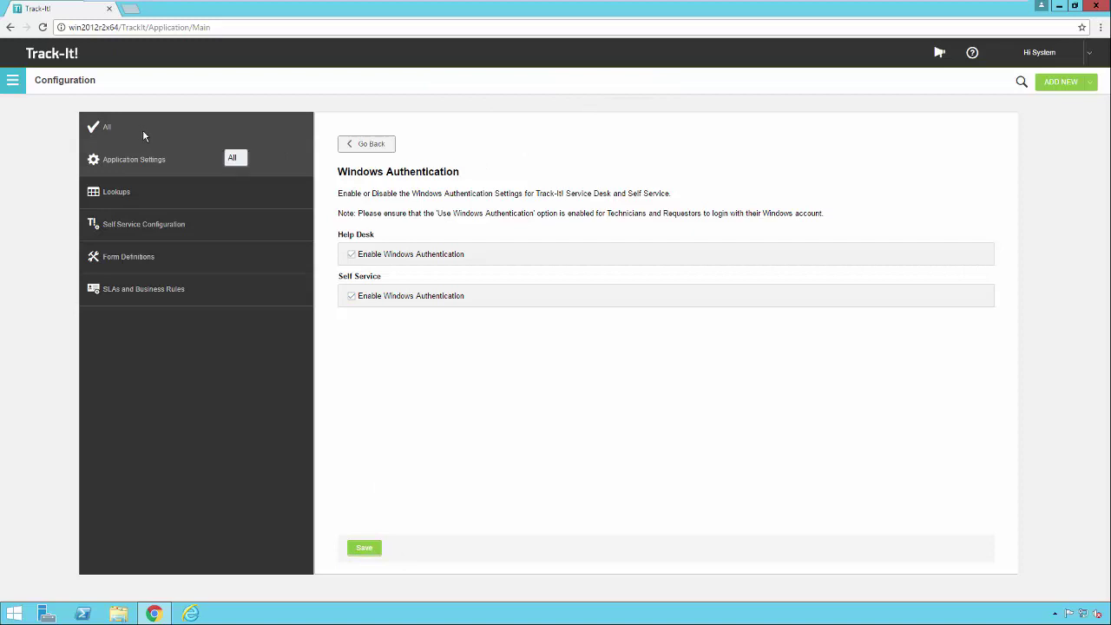
Set the Administrator technician to Use Windows Authentication with its domain Windows User ID, and save.
{"action": "left_click", "coordinate": [364, 143]}
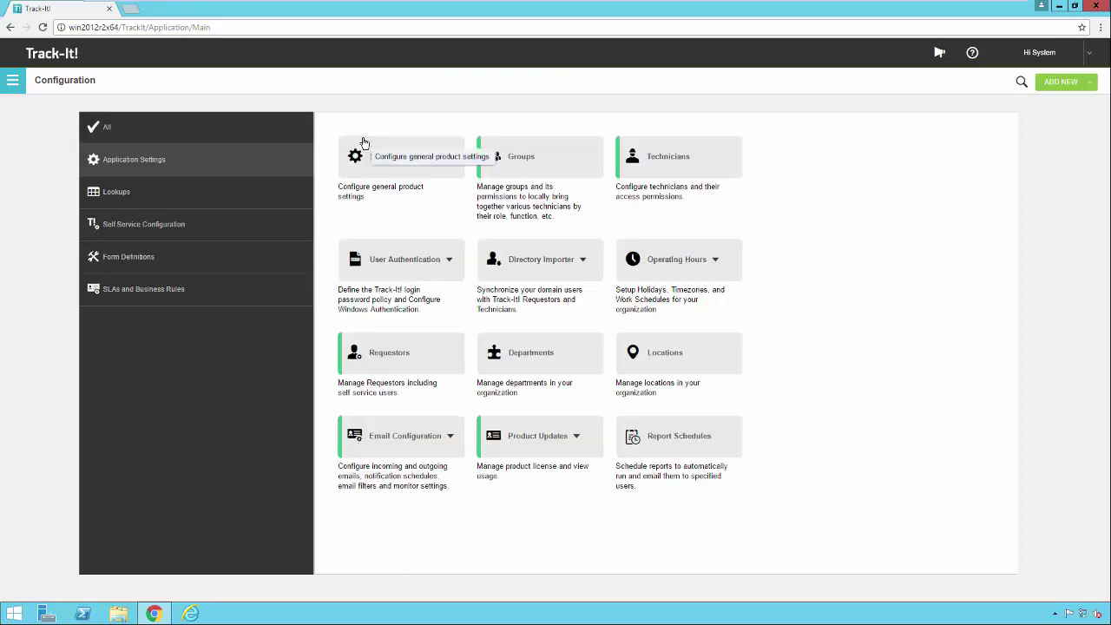
{"action": "left_click", "coordinate": [664, 158]}
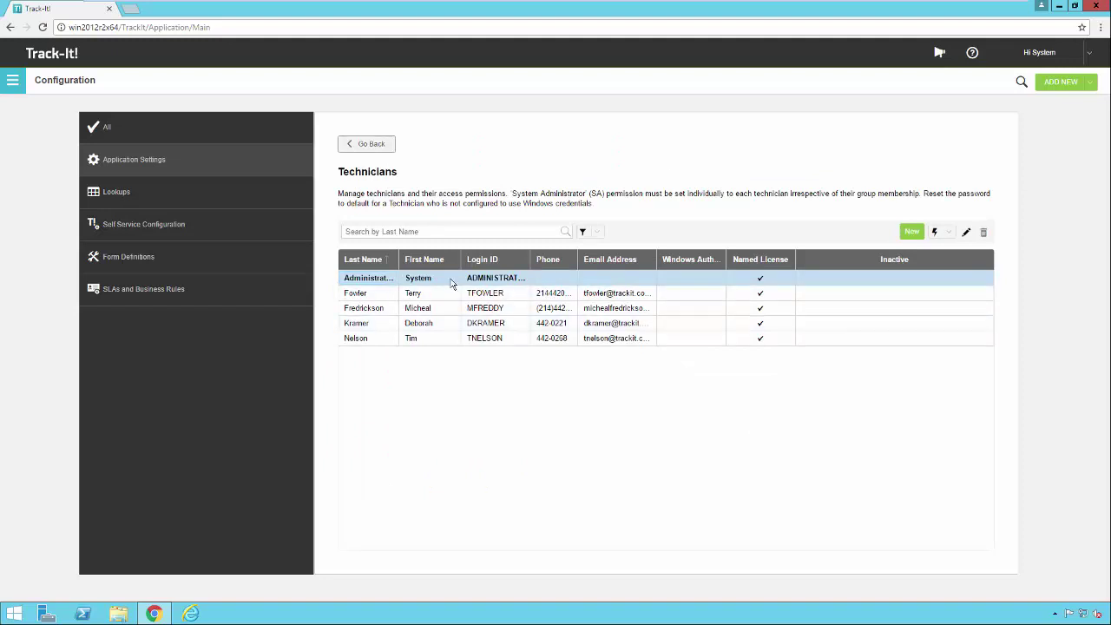
{"action": "double_click", "coordinate": [451, 283]}
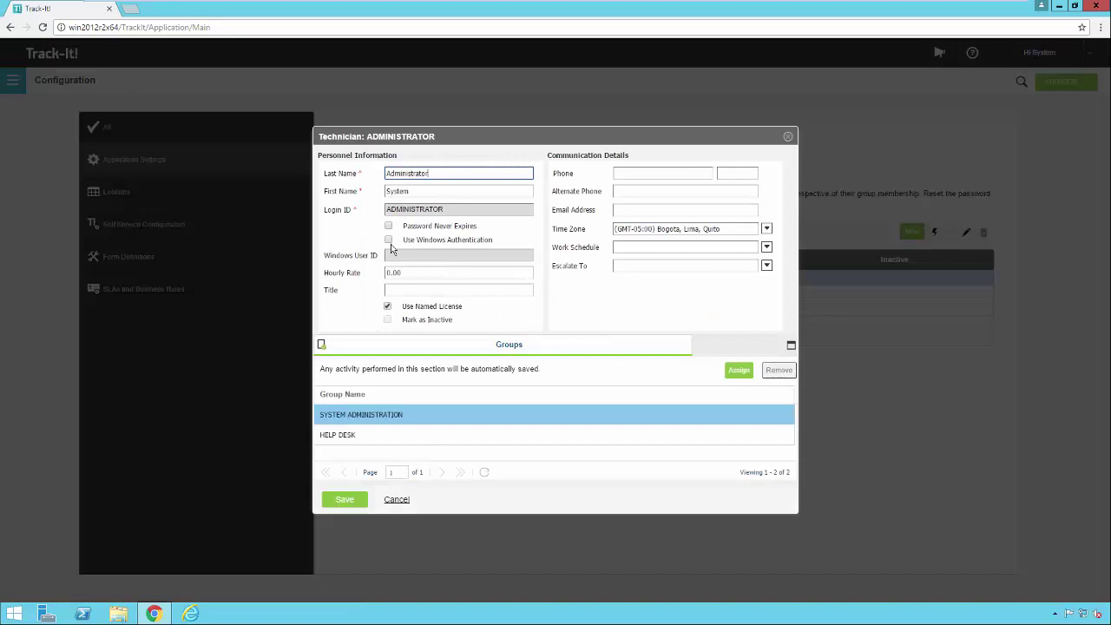
{"action": "mouse_move", "coordinate": [388, 241]}
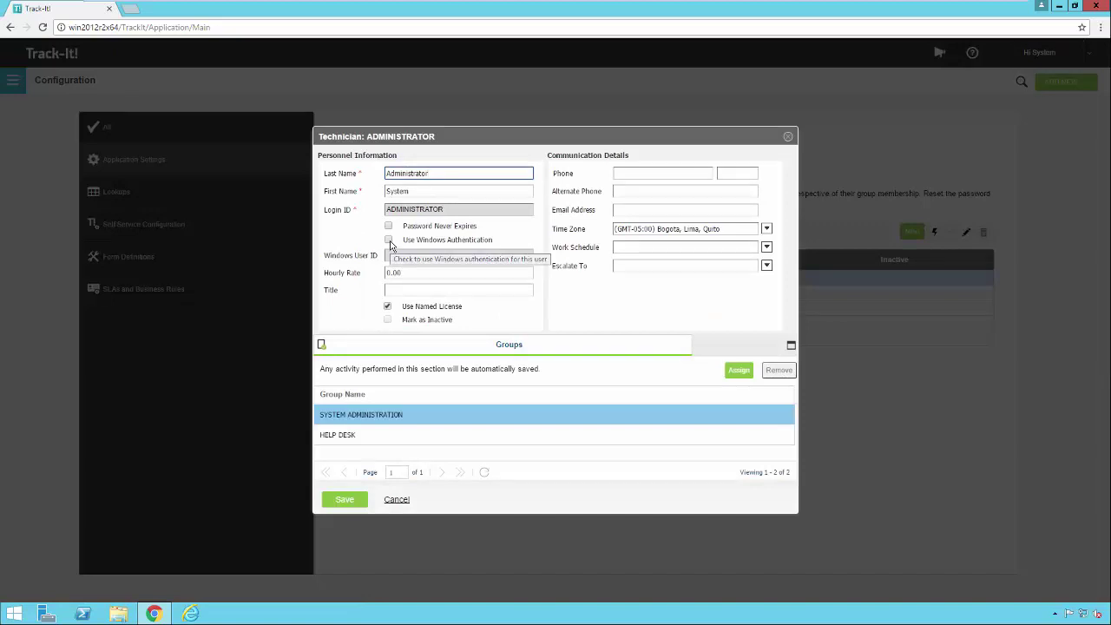
{"action": "left_click", "coordinate": [388, 240]}
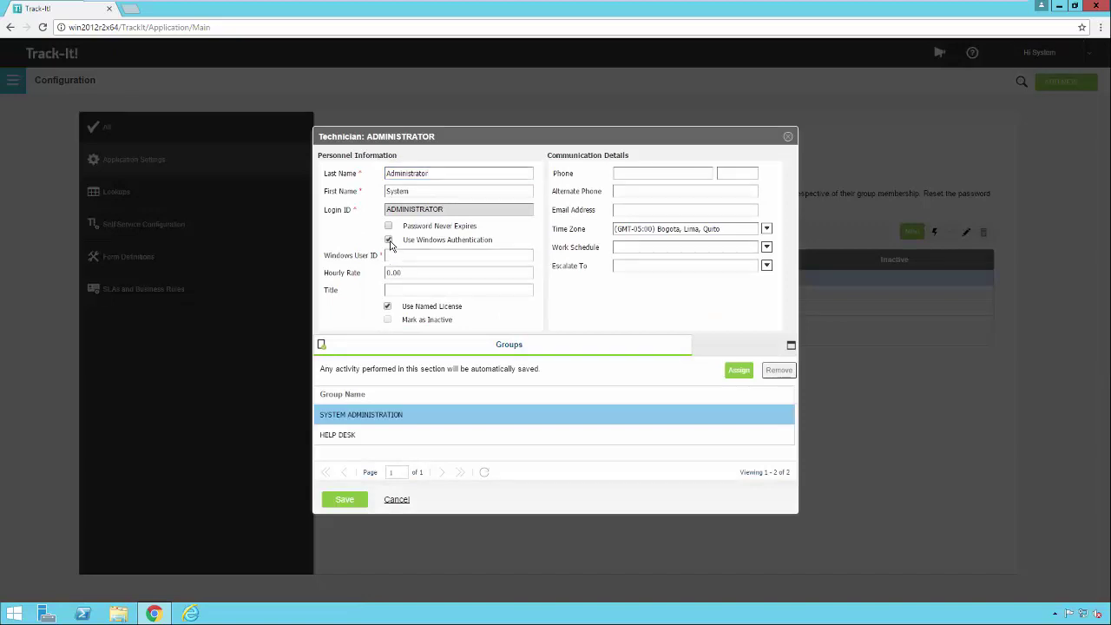
{"action": "left_click", "coordinate": [393, 254]}
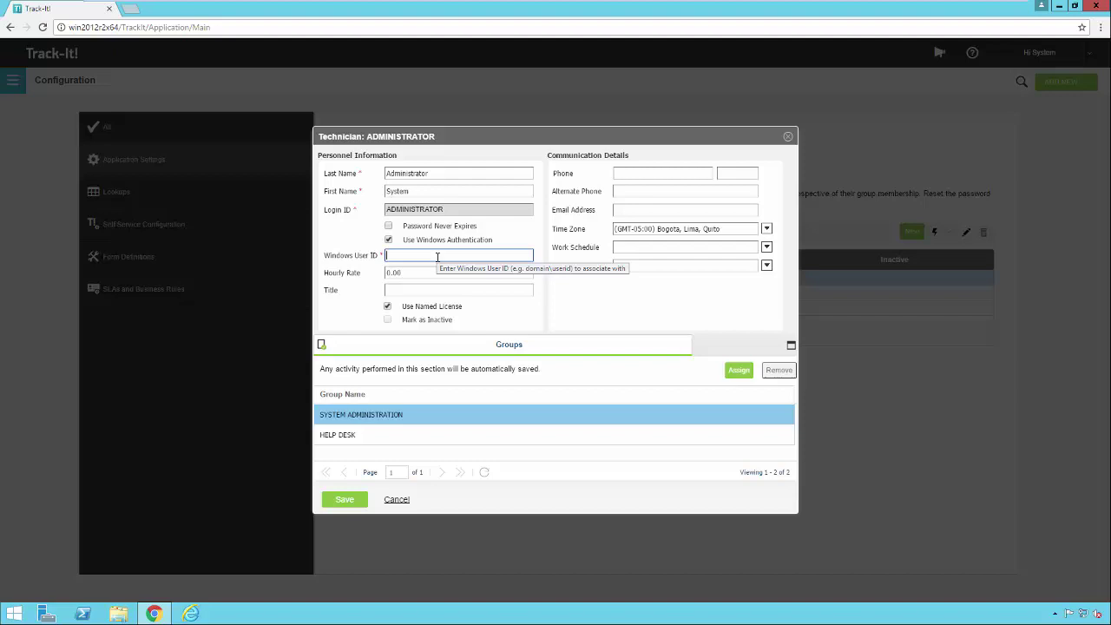
{"action": "left_click", "coordinate": [437, 257]}
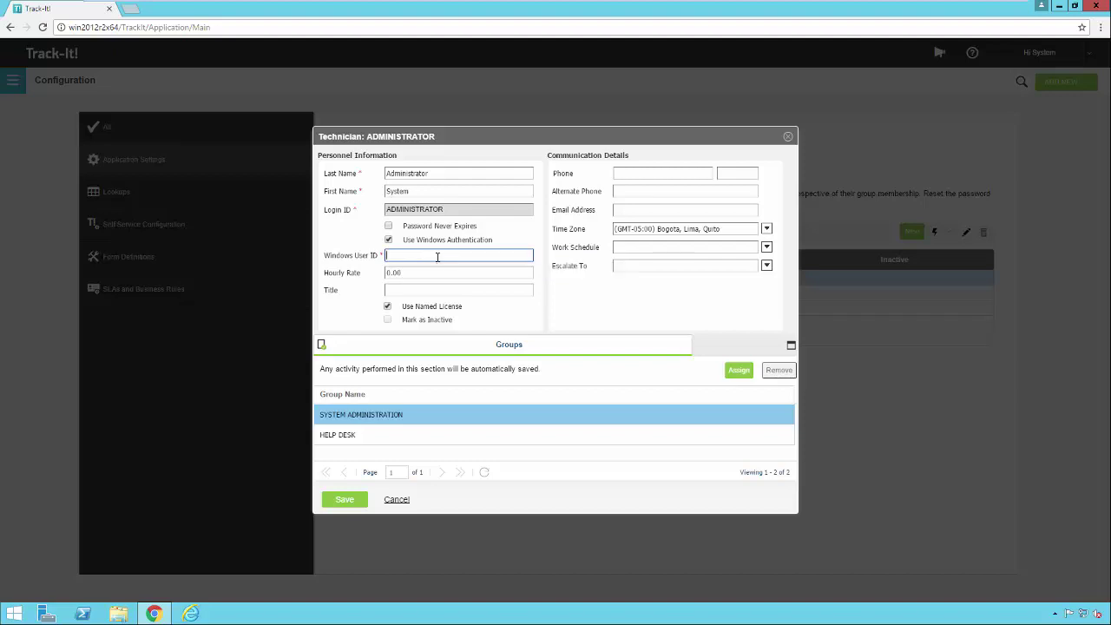
{"action": "type", "text": "win2012r2x64"}
{"action": "type", "text": "\\cc"}
{"action": "left_click", "coordinate": [346, 501]}
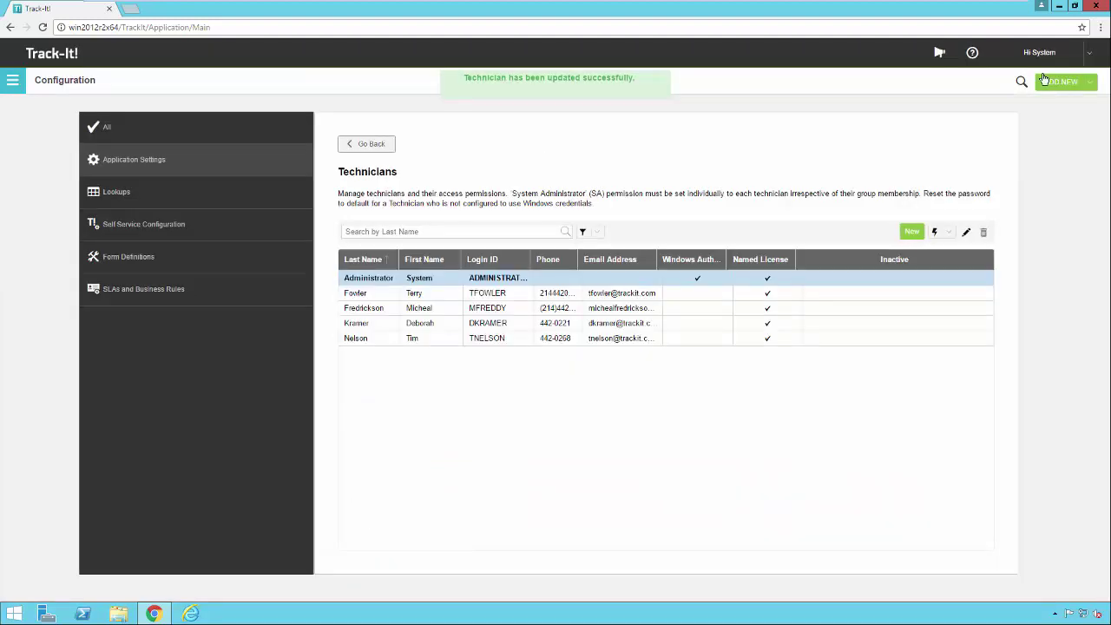
Log out from the Hi System user menu, returning to the login page.
{"action": "left_click", "coordinate": [1089, 59]}
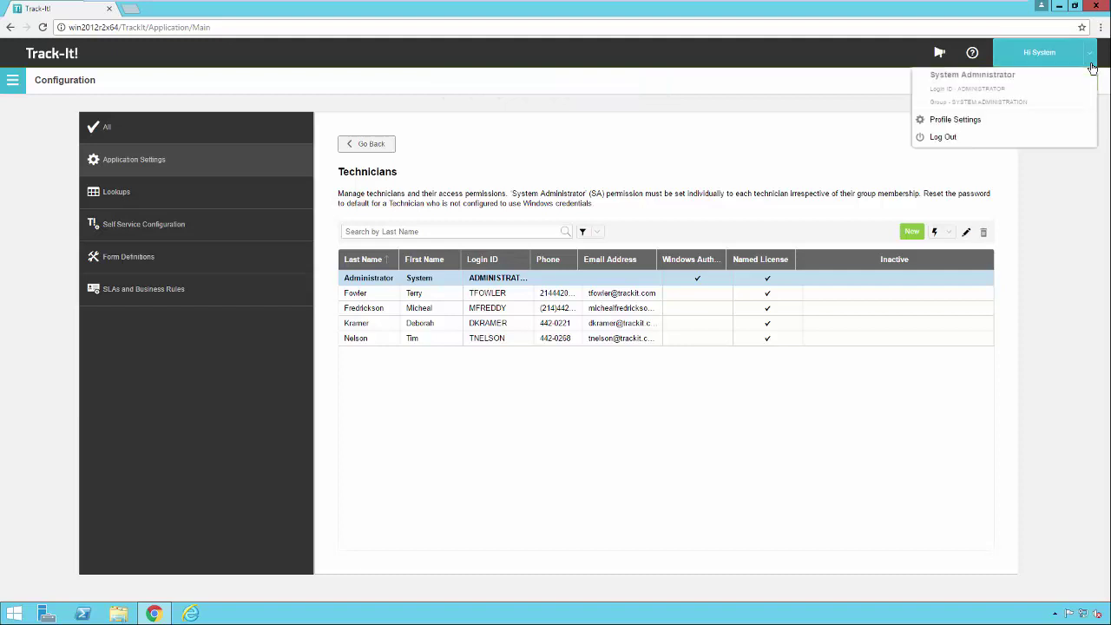
{"action": "left_click", "coordinate": [944, 143]}
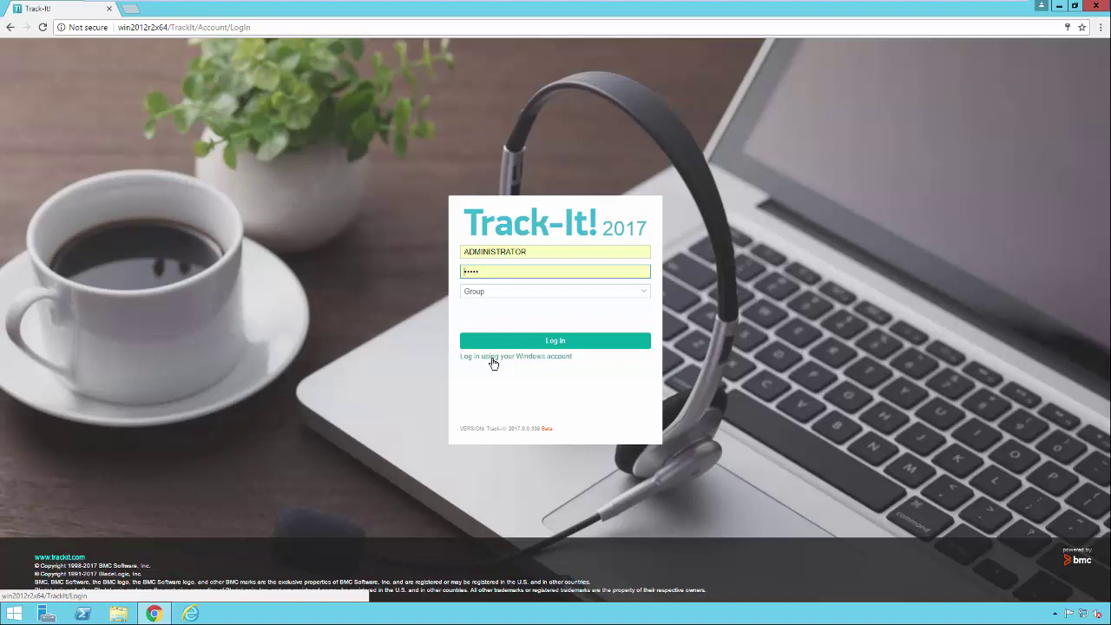
Sign in with the Windows account, keeping SYSTEM ADMINISTRATION as the login group.
{"action": "left_click", "coordinate": [495, 358]}
{"action": "key", "text": "Return"}
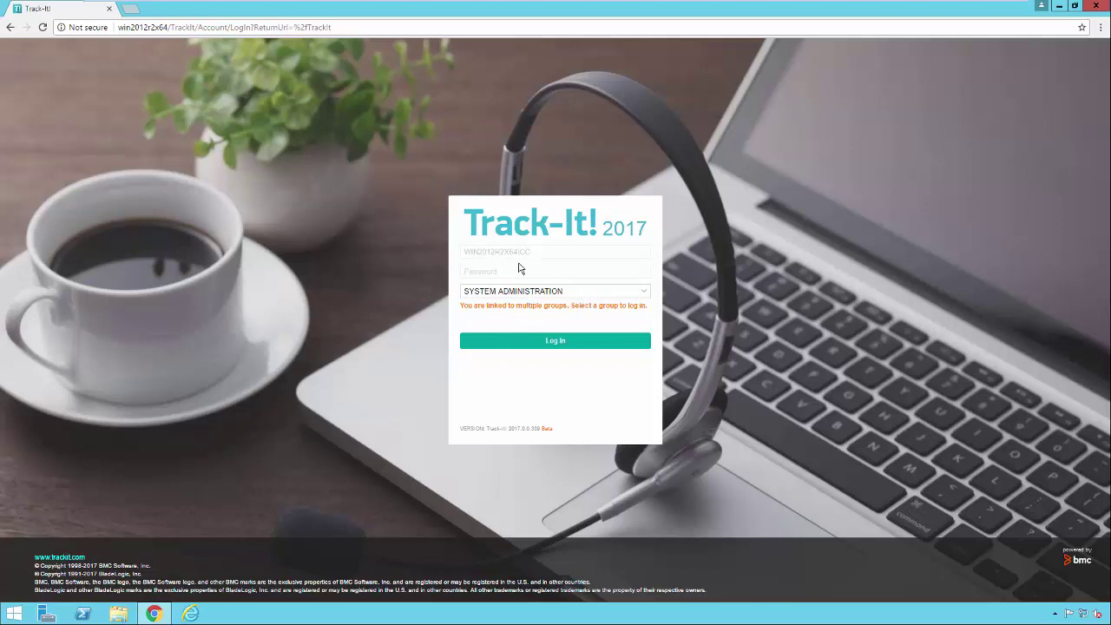
{"action": "left_click", "coordinate": [556, 293]}
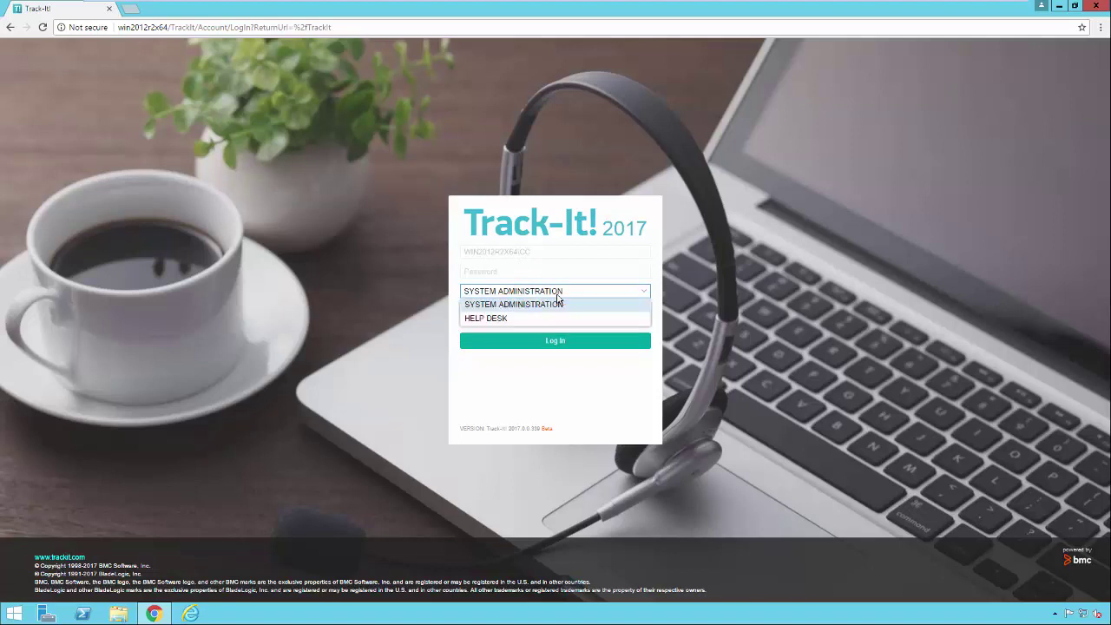
{"action": "left_click", "coordinate": [557, 300]}
{"action": "left_click", "coordinate": [547, 347]}
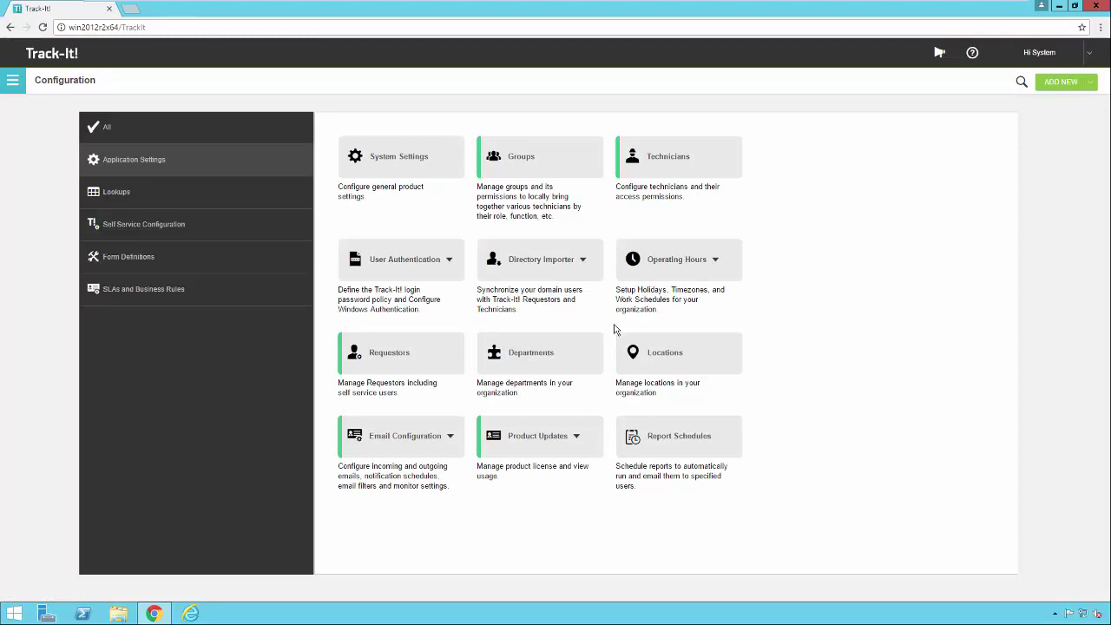
In the first requestor's record, check Use Windows Authentication and enter domain\userid as the Windows User ID.
{"action": "left_click", "coordinate": [392, 355]}
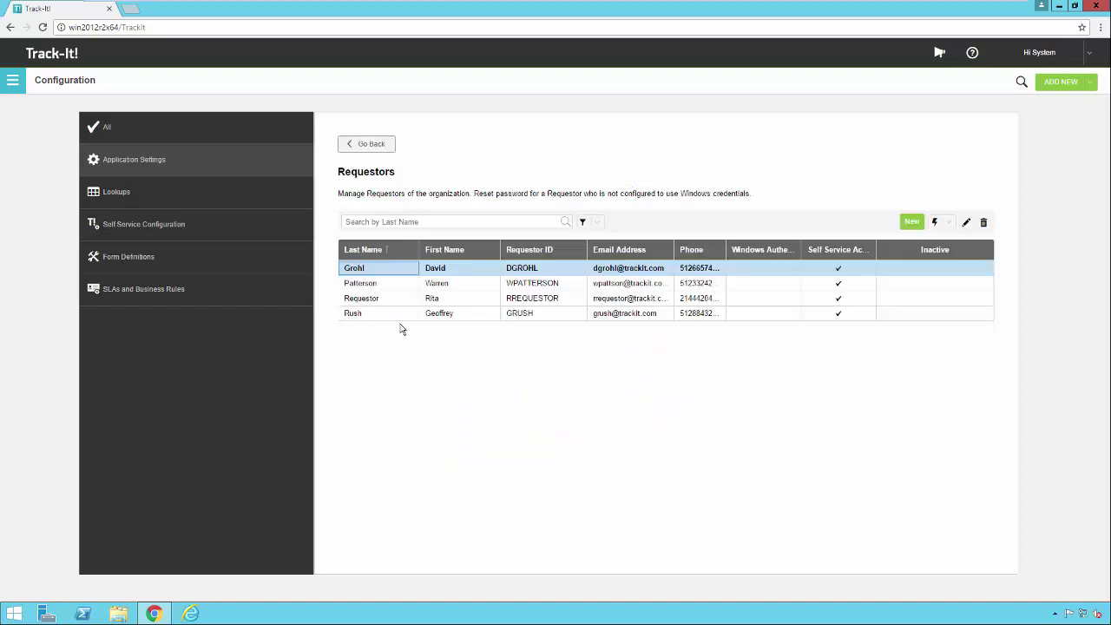
{"action": "double_click", "coordinate": [482, 271]}
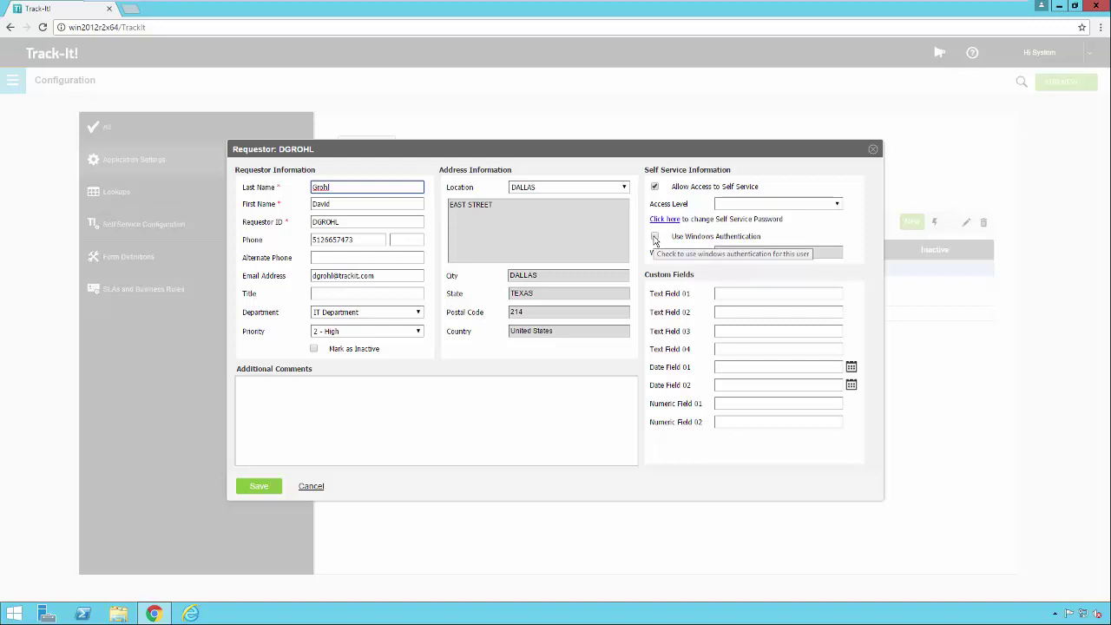
{"action": "left_click", "coordinate": [656, 238]}
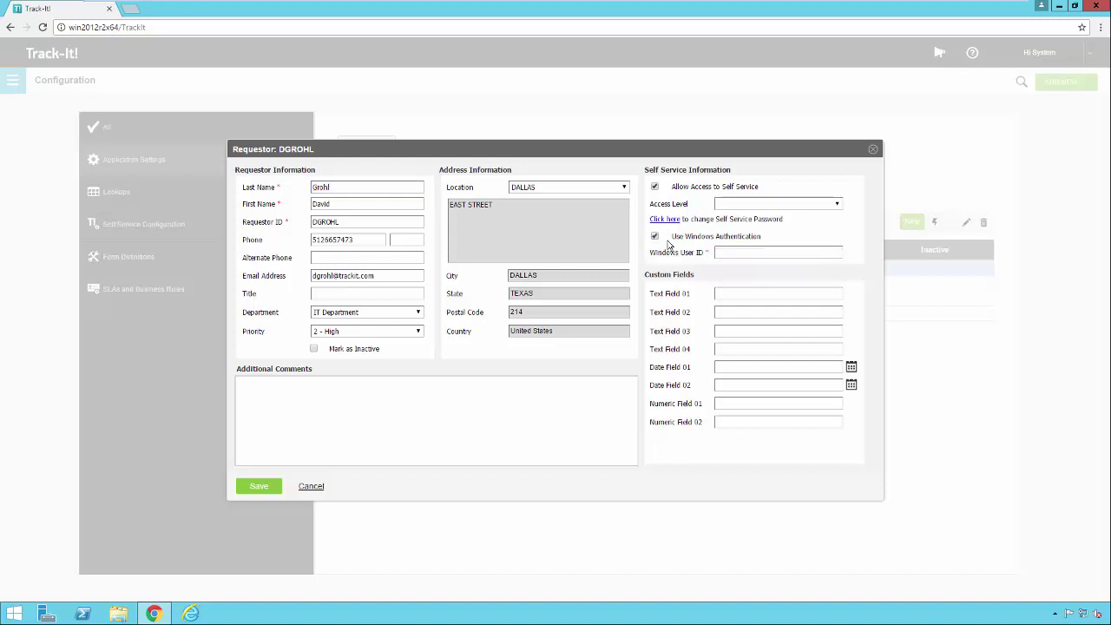
{"action": "left_click", "coordinate": [730, 253]}
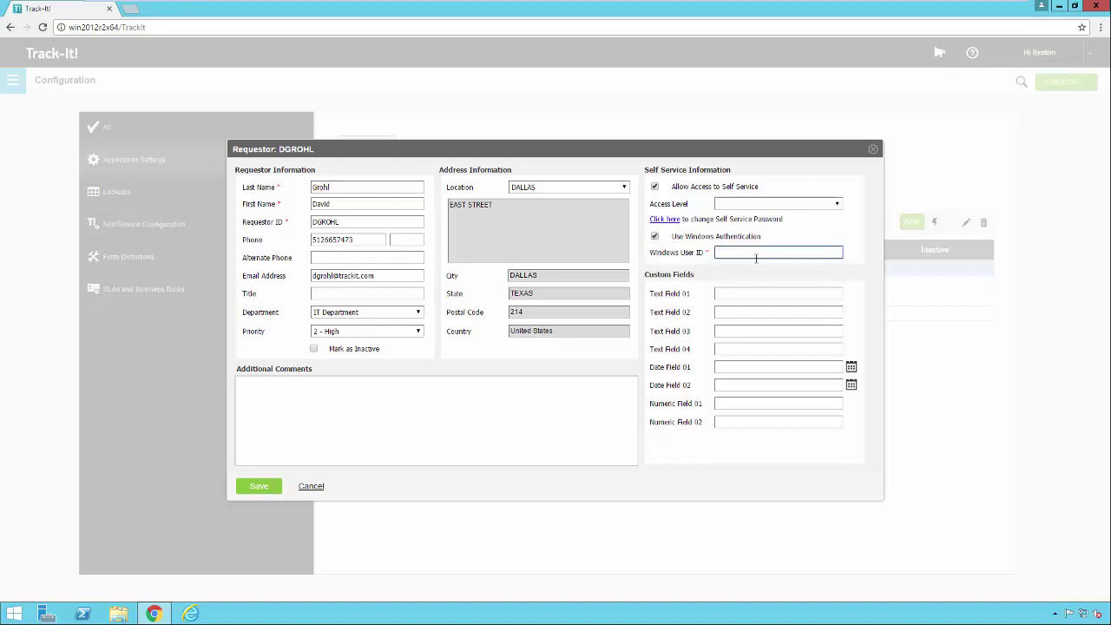
{"action": "type", "text": "domain"}
{"action": "type", "text": "\\userid"}
Cancel the requestor edit and confirm discarding the unsaved changes.
{"action": "left_click", "coordinate": [238, 491]}
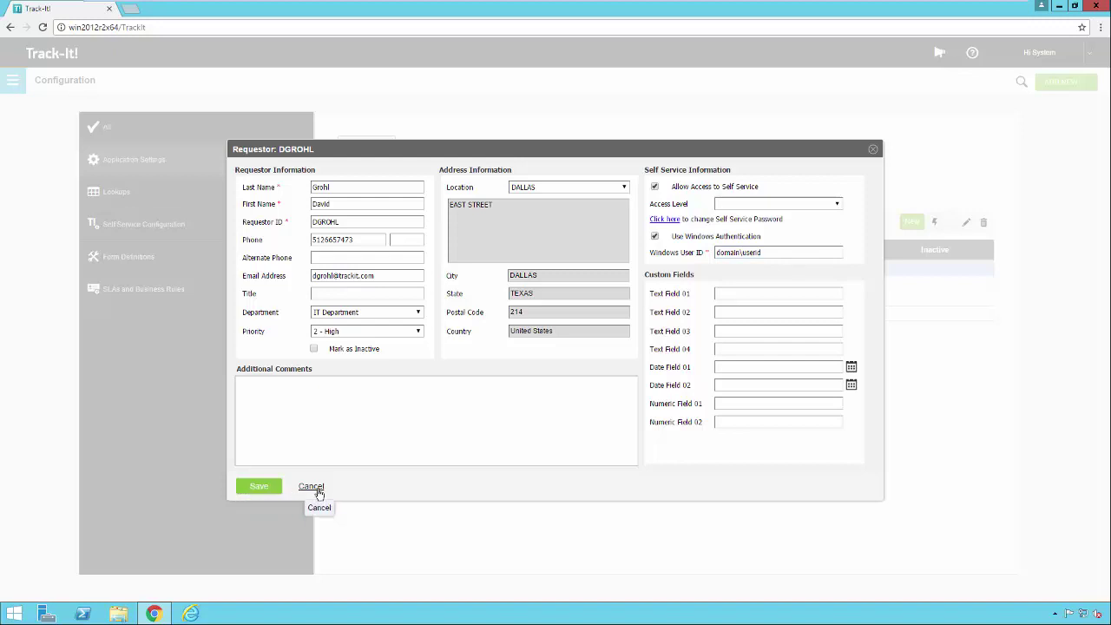
{"action": "left_click", "coordinate": [314, 488]}
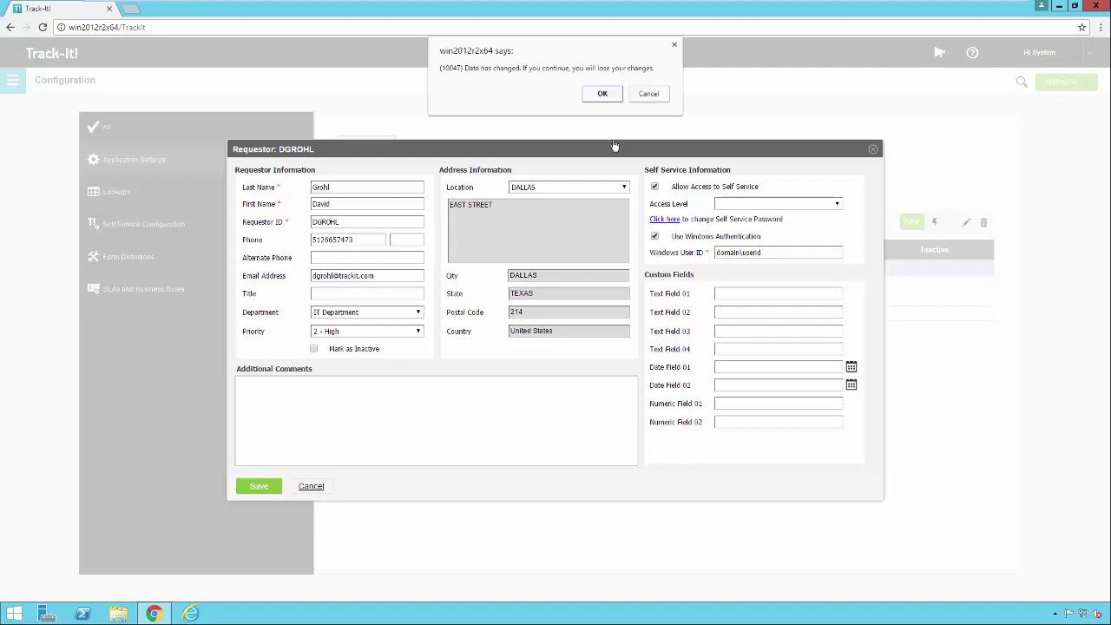
{"action": "left_click", "coordinate": [605, 93]}
{"action": "left_click", "coordinate": [128, 26]}
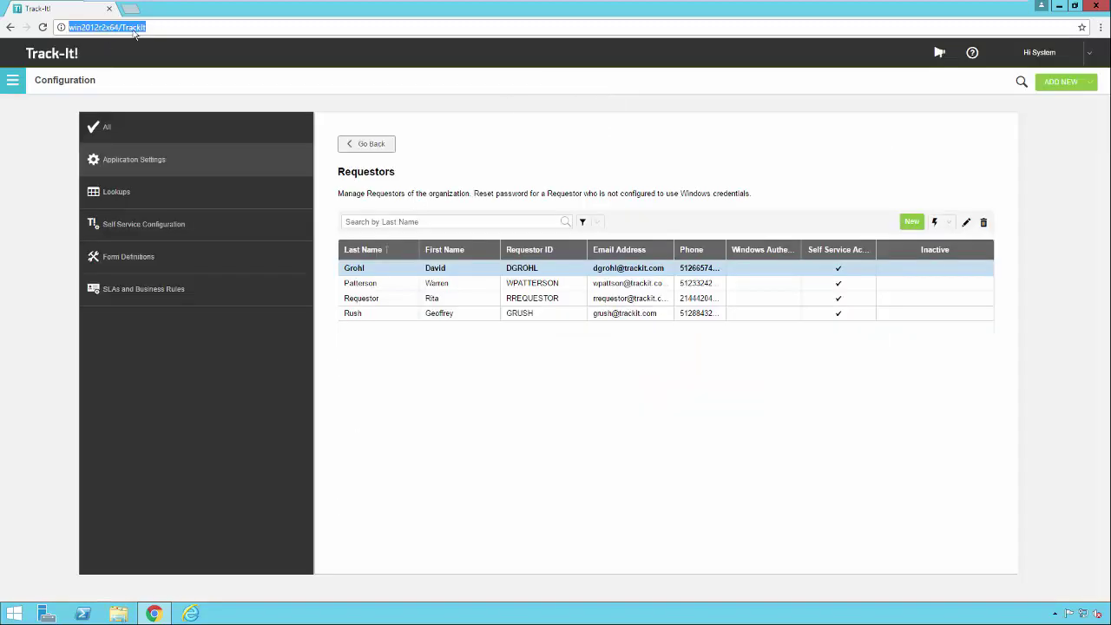
Append /selfservice to the Track-It! URL to load the Self Service login page.
{"action": "type", "text": "/"}
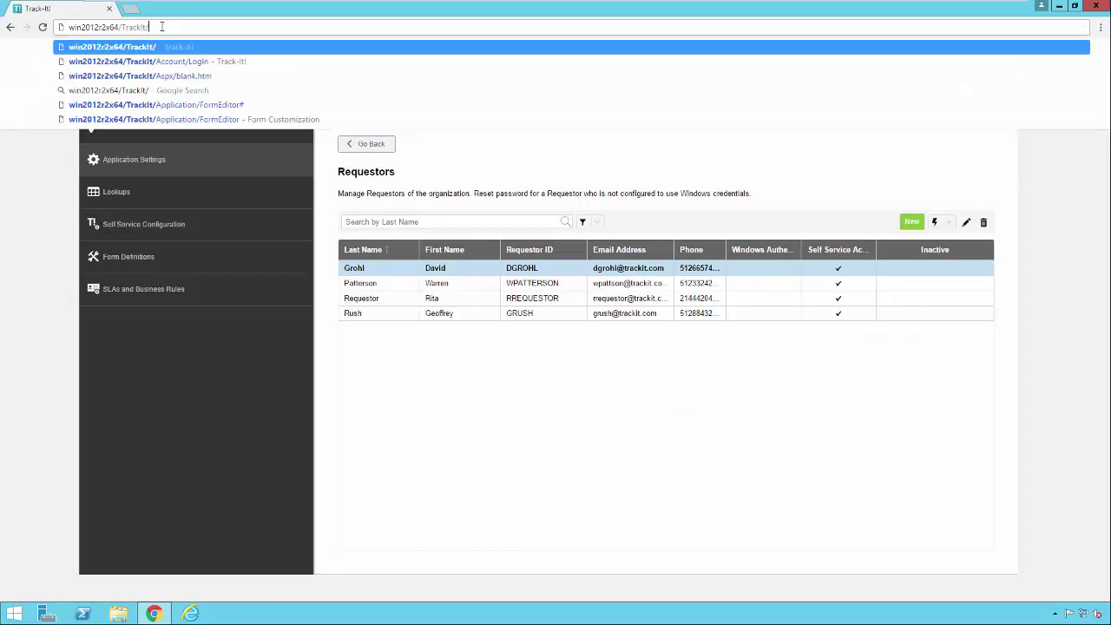
{"action": "type", "text": "selfs"}
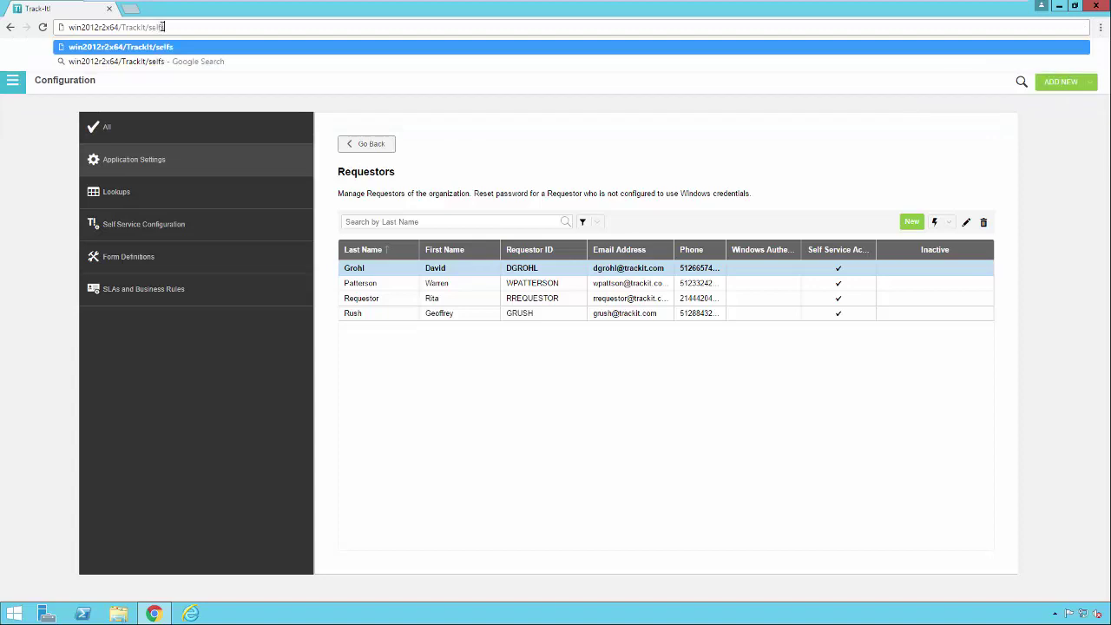
{"action": "type", "text": "ervice"}
{"action": "key", "text": "Return"}
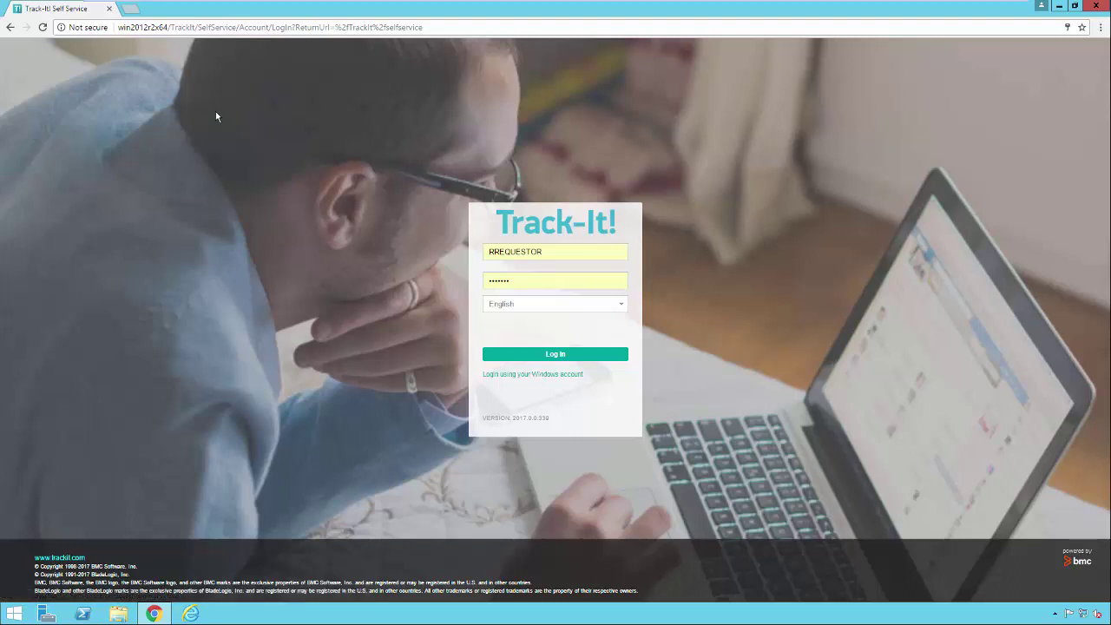
Change the browser address to win2012r2x64/TrackIt/selfservice/Login.
{"action": "left_click", "coordinate": [183, 27]}
{"action": "left_click", "coordinate": [198, 26]}
{"action": "key", "text": "Delete"}
{"action": "key", "text": "Delete"}
{"action": "key", "text": "Delete"}
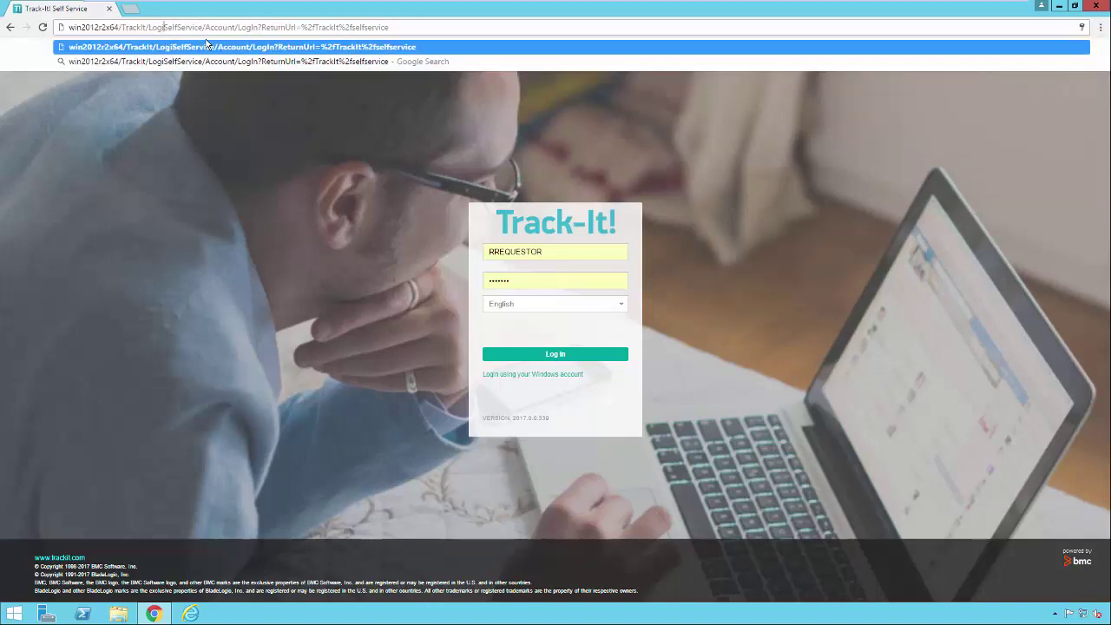
{"action": "type", "text": "Login"}
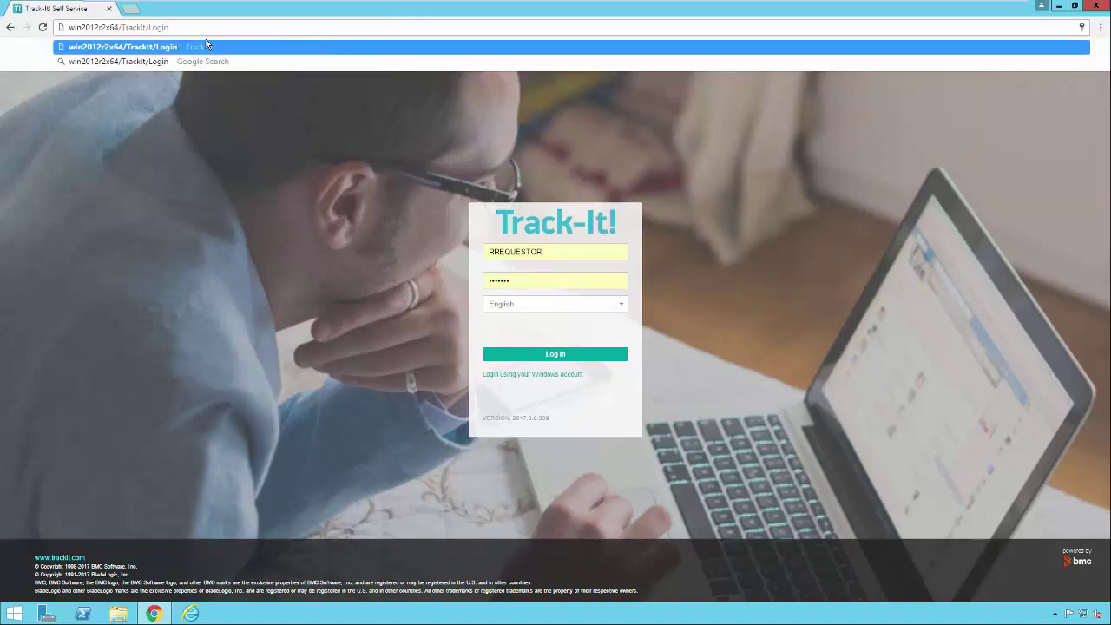
{"action": "key", "text": "ctrl+a"}
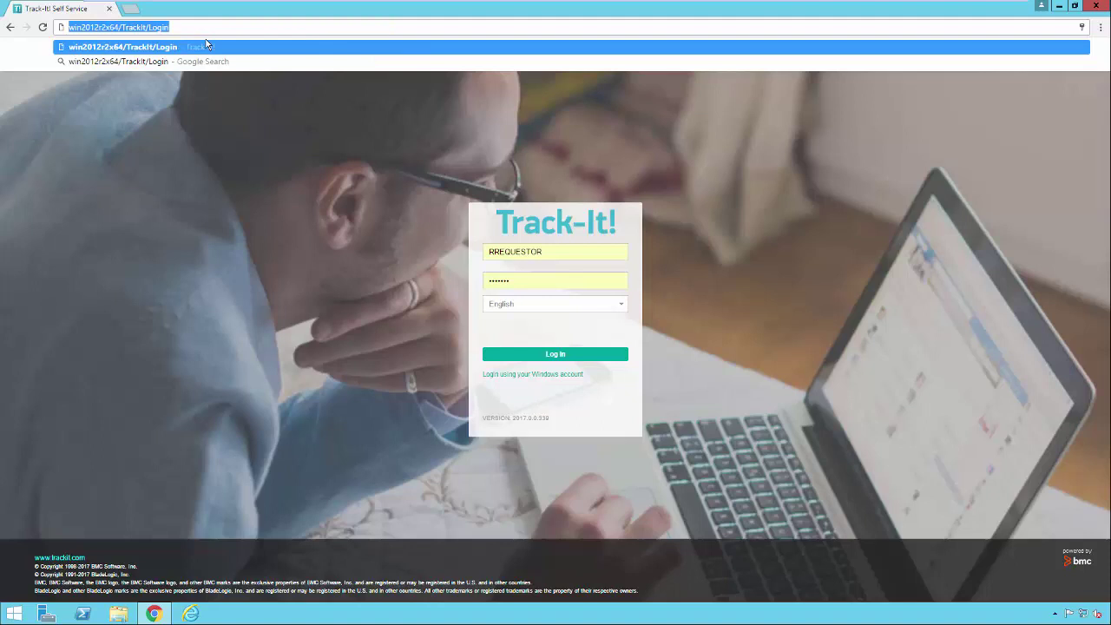
{"action": "key", "text": "End"}
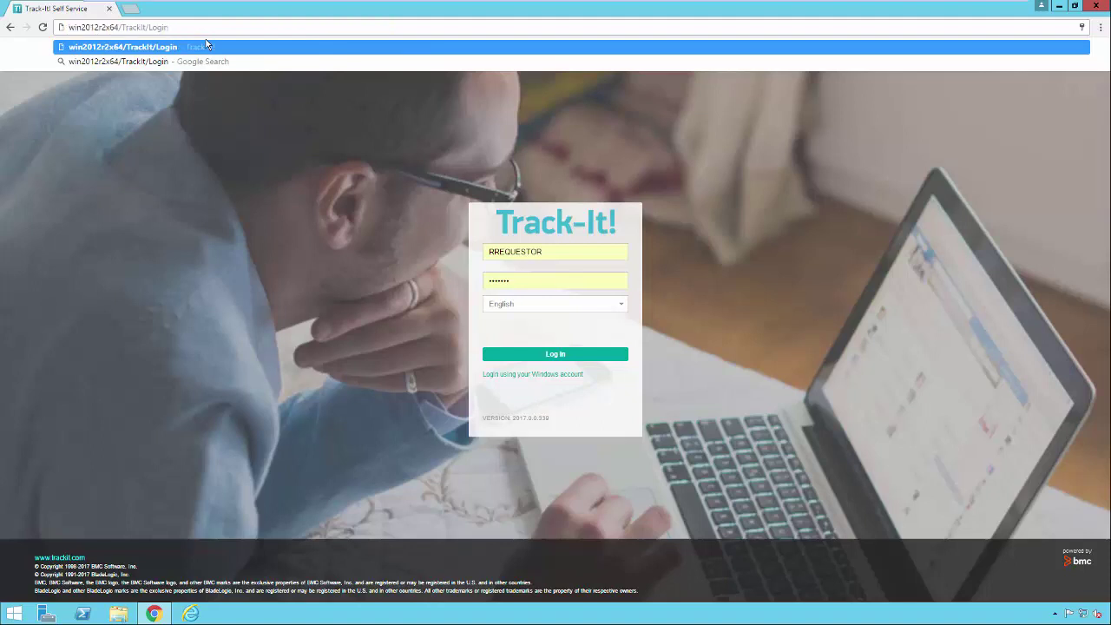
{"action": "key", "text": "Left"}
{"action": "key", "text": "Left"}
{"action": "key", "text": "Left"}
{"action": "key", "text": "Left"}
{"action": "type", "text": "selfs"}
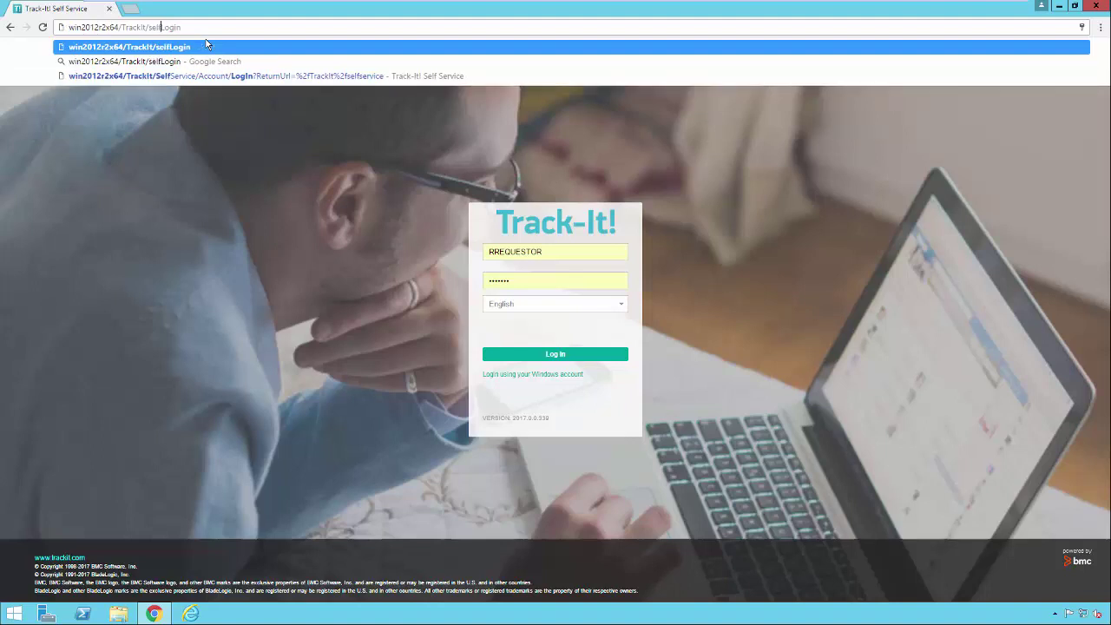
{"action": "type", "text": "ervice"}
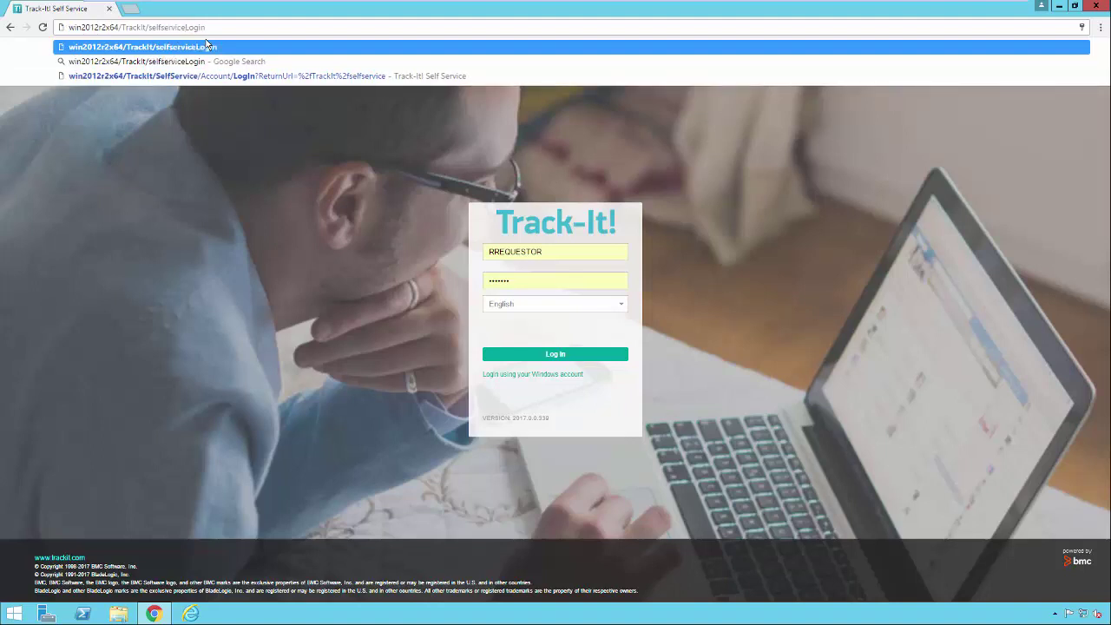
{"action": "type", "text": "/"}
{"action": "left_click", "coordinate": [396, 280]}
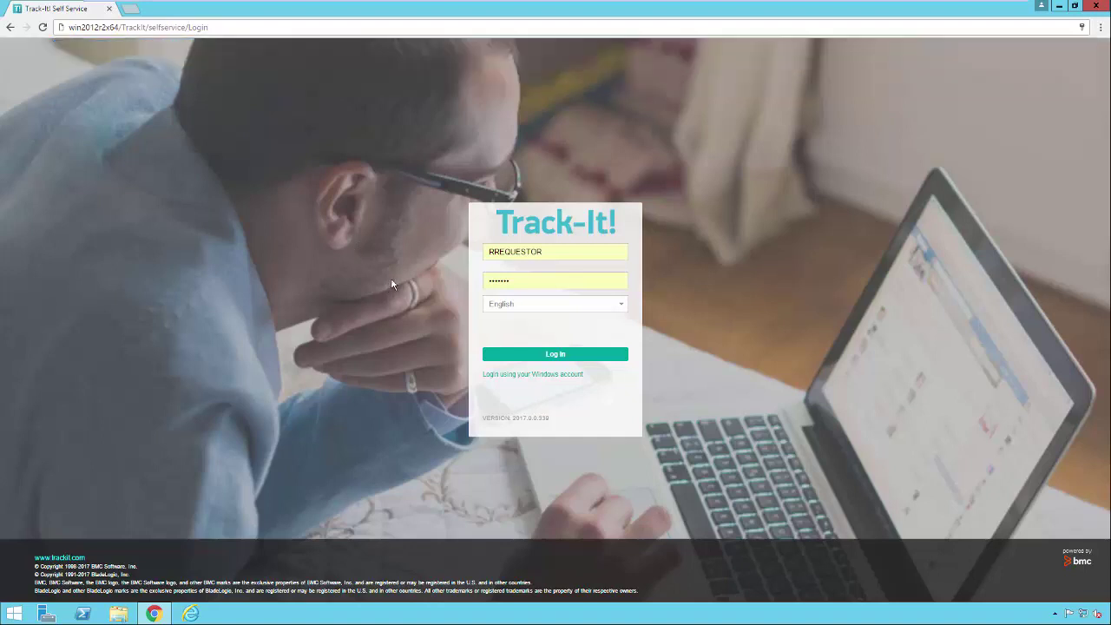